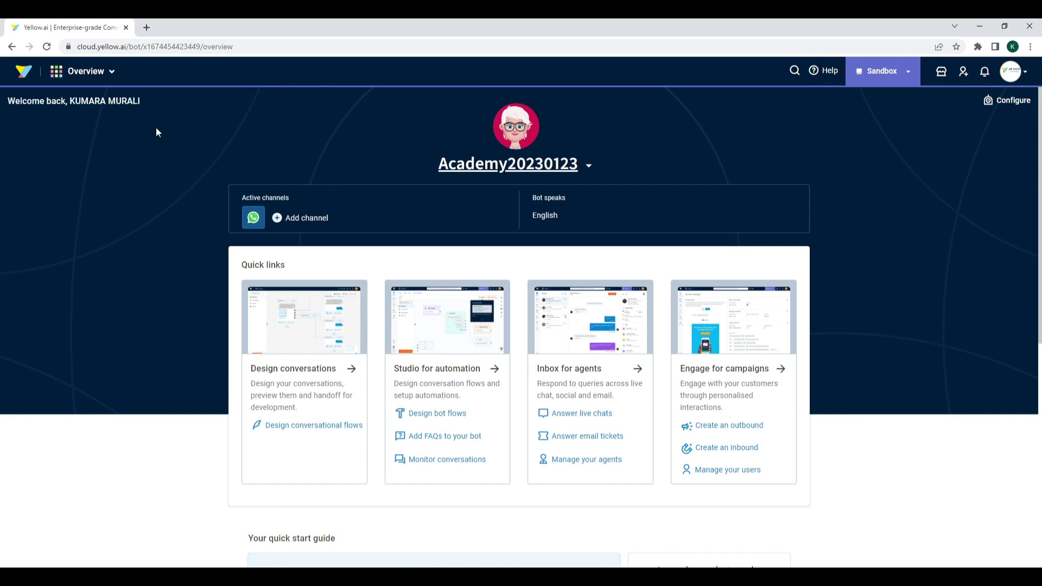
# Visit the Studio module from the module switcher and return to the bot overview.
pyautogui.click(105, 75)
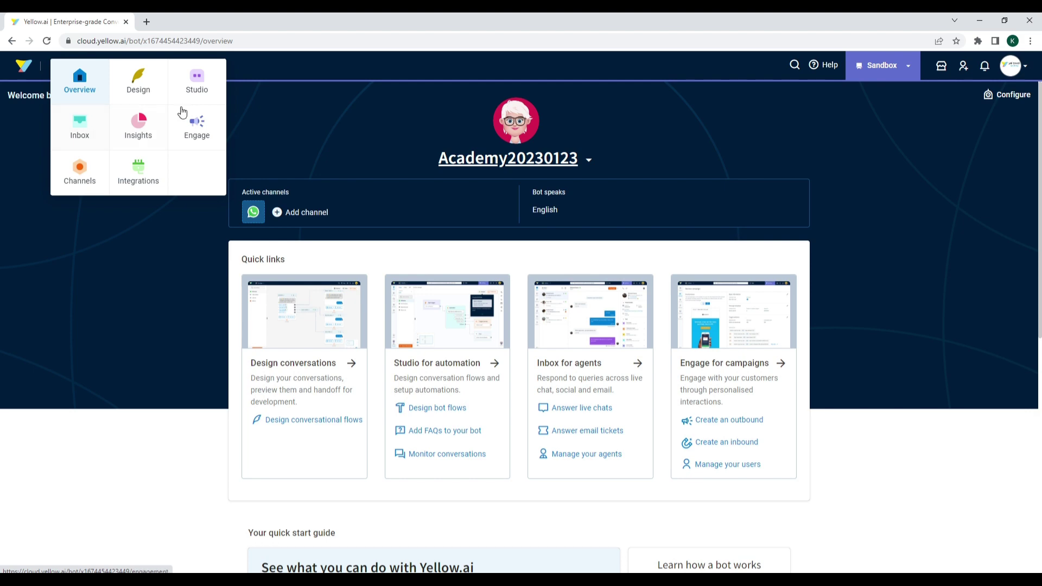
pyautogui.click(199, 88)
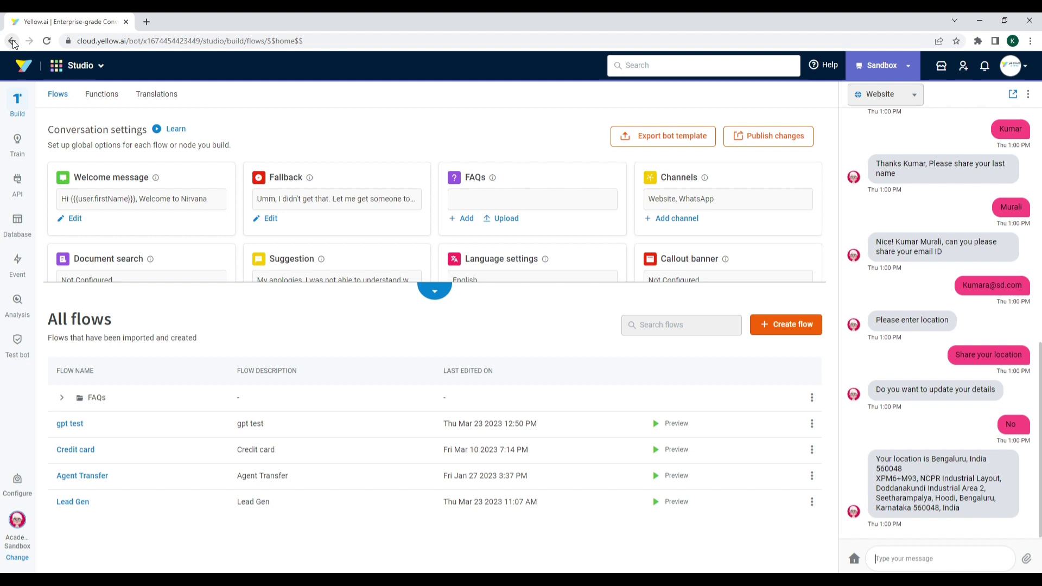
pyautogui.click(12, 41)
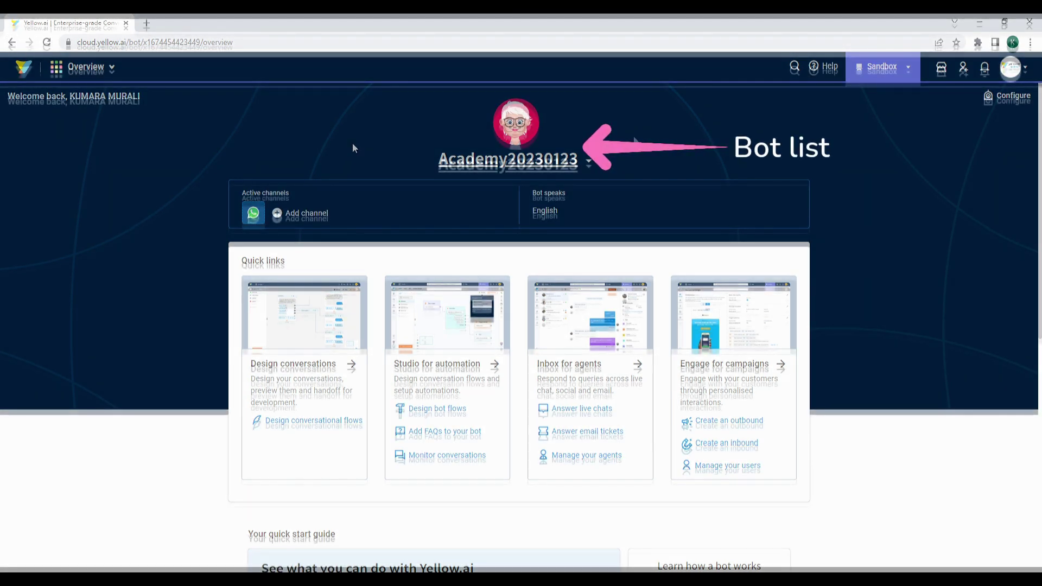
# Browse the list of available bots and their environments, then close it without switching bots.
pyautogui.click(588, 165)
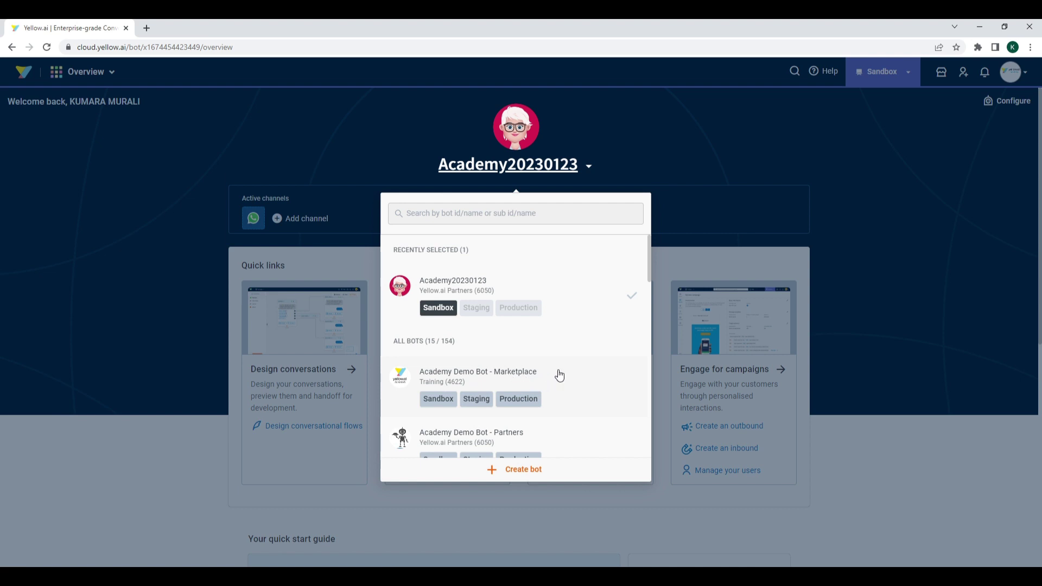
pyautogui.scroll(-2, 576, 374)
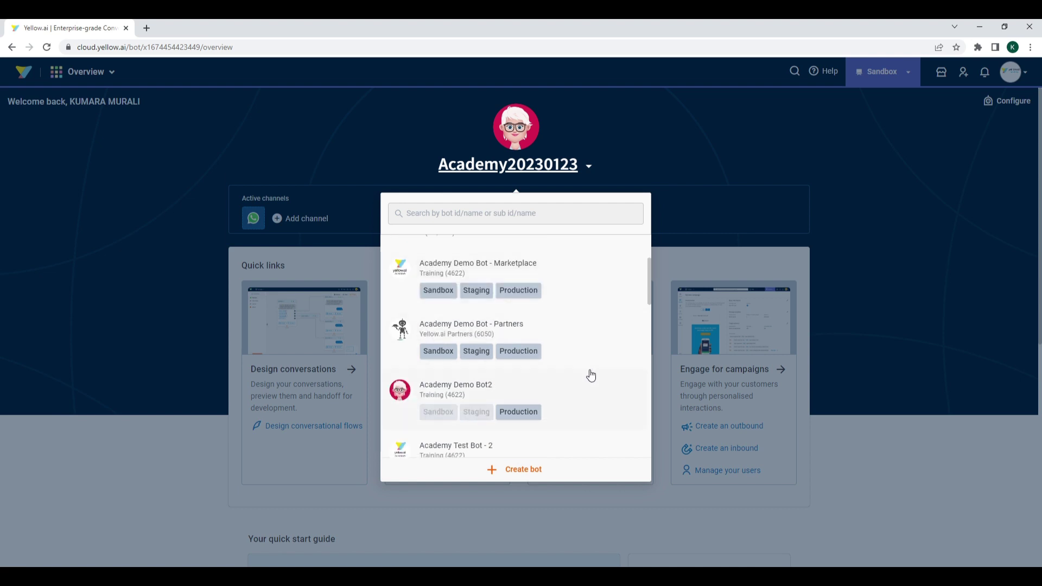
pyautogui.click(656, 204)
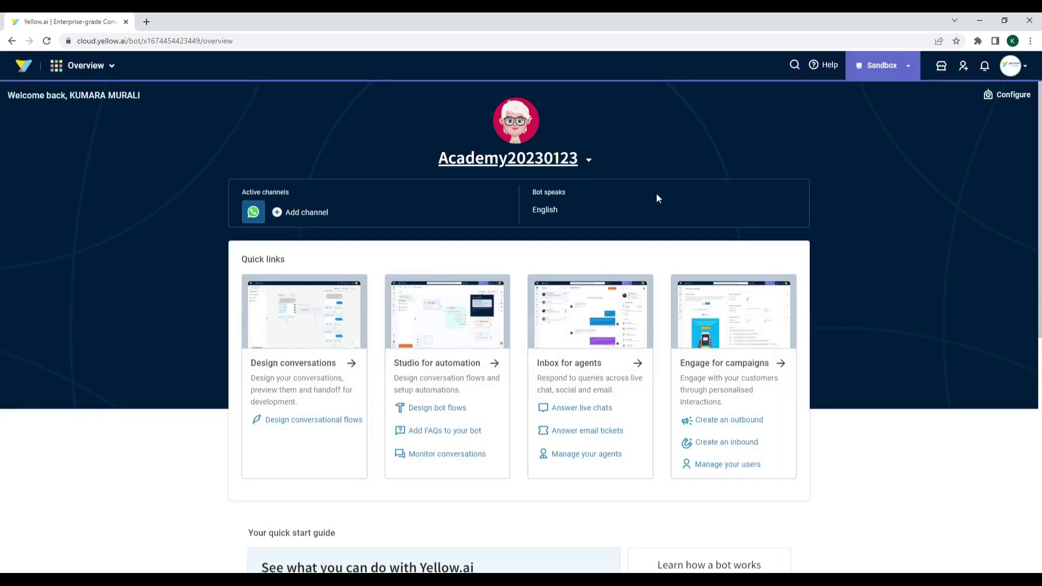
# View the Add channel page and the Studio for automation page, returning to the overview after each.
pyautogui.click(306, 213)
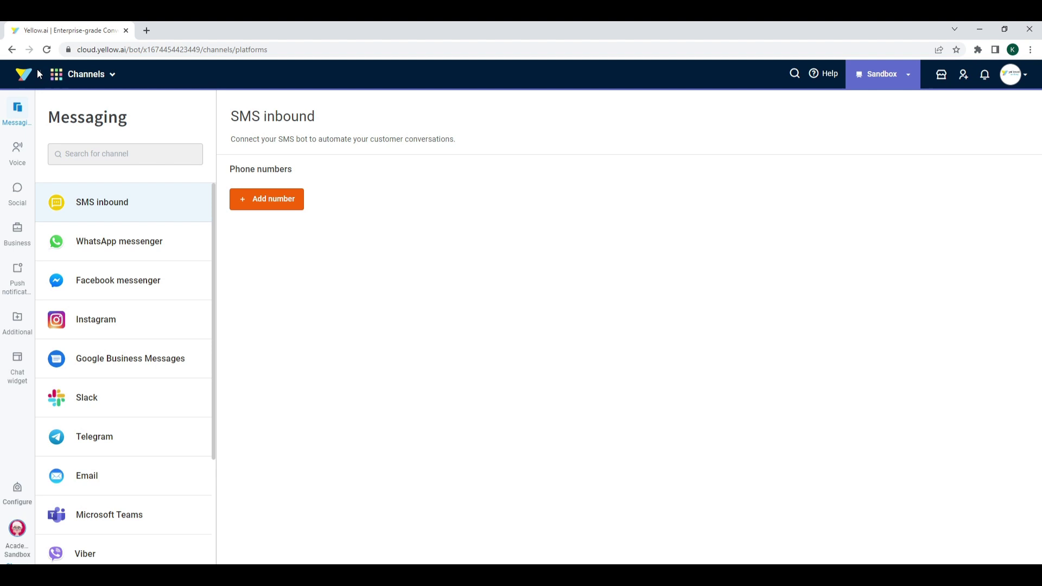
pyautogui.click(11, 49)
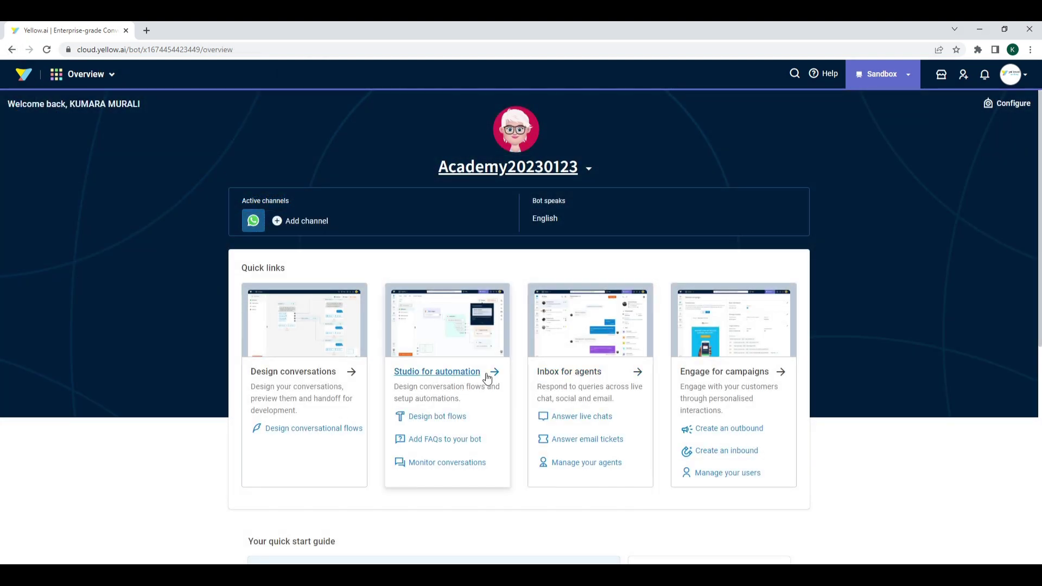
pyautogui.click(465, 376)
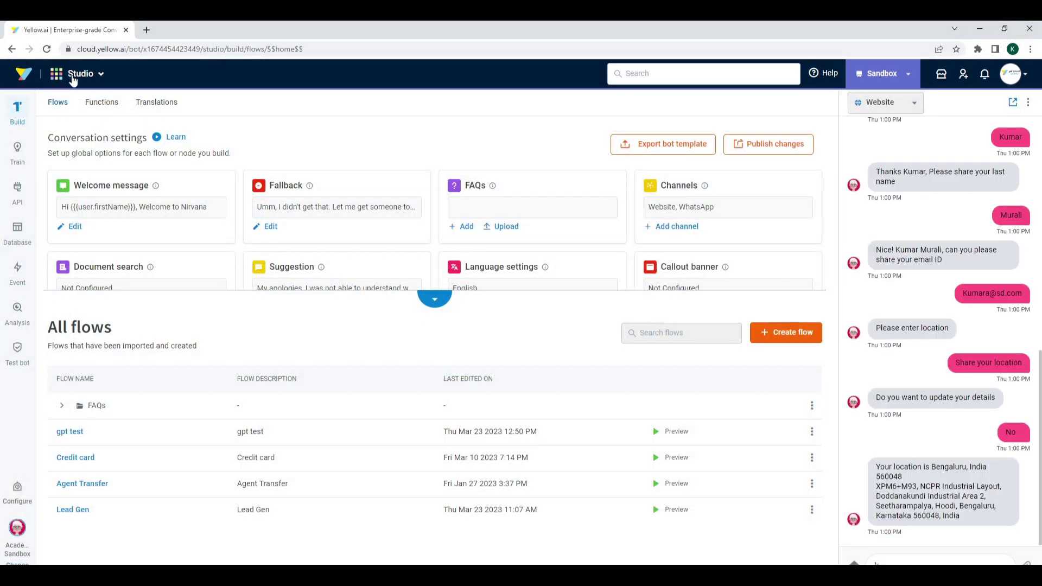
pyautogui.click(11, 50)
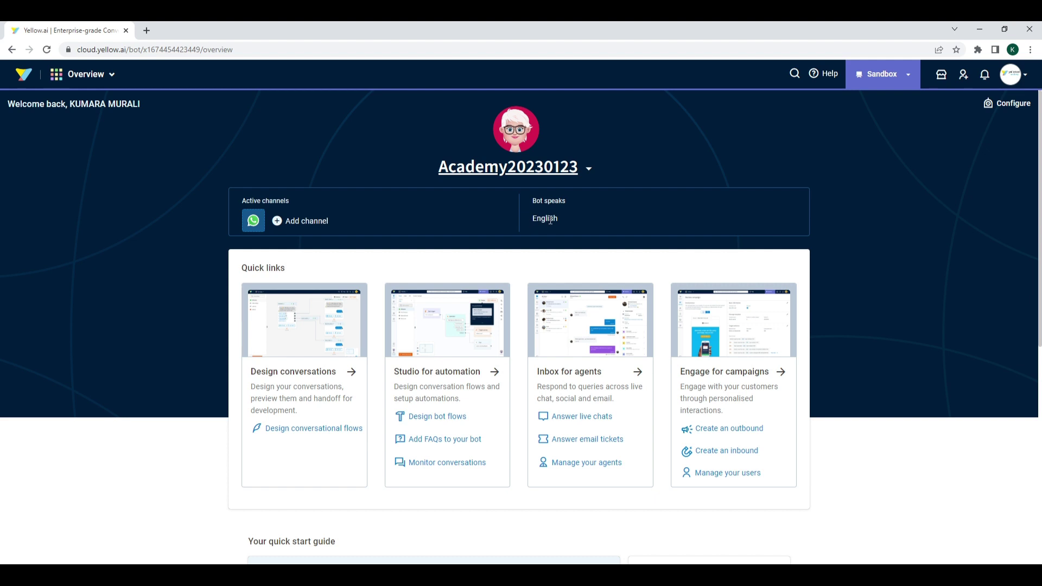
# Search the documentation and guides for "studio" and open the Studio result.
pyautogui.click(795, 73)
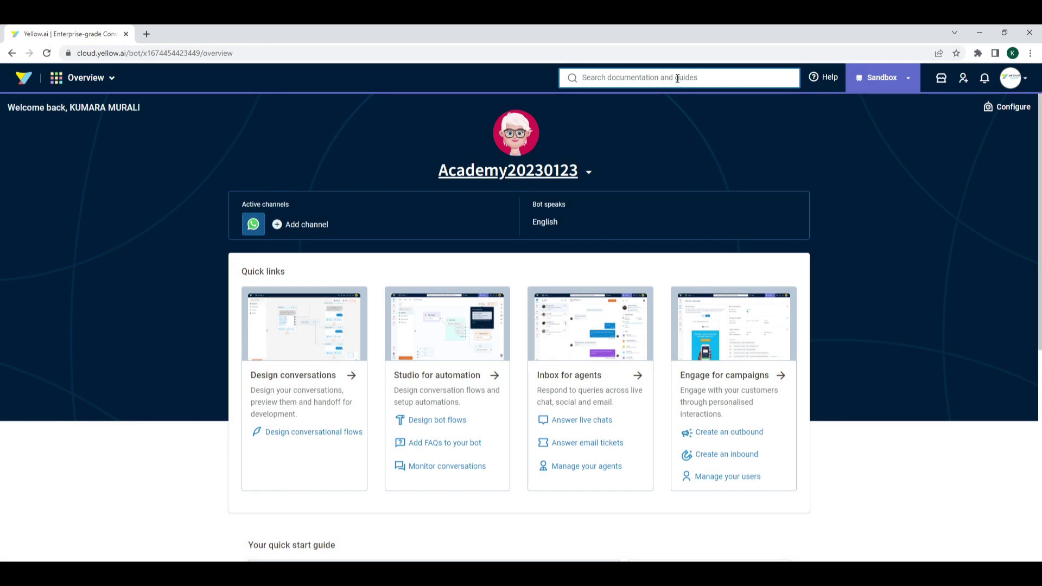
pyautogui.write('studio')
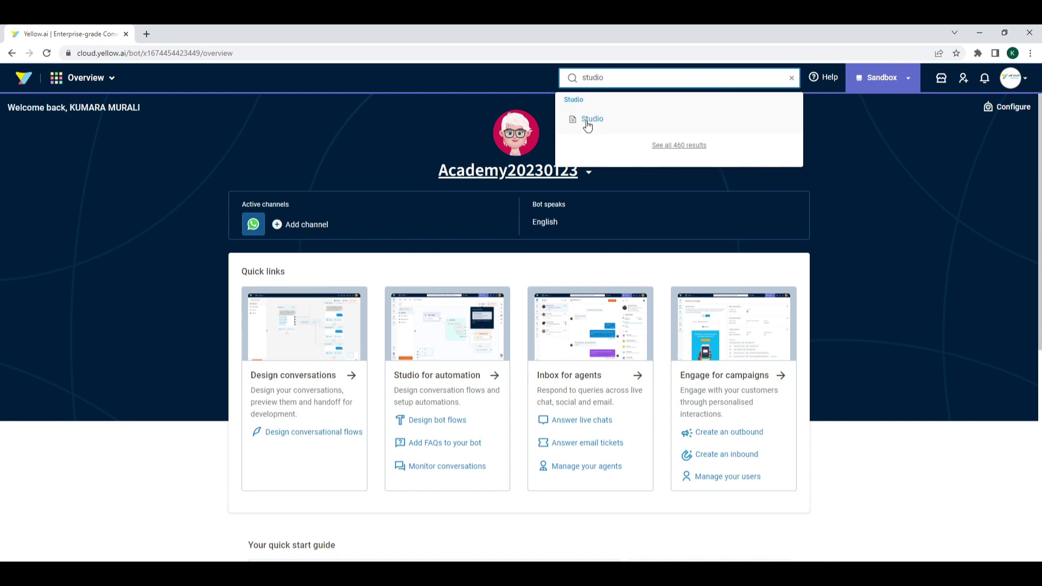
pyautogui.click(587, 120)
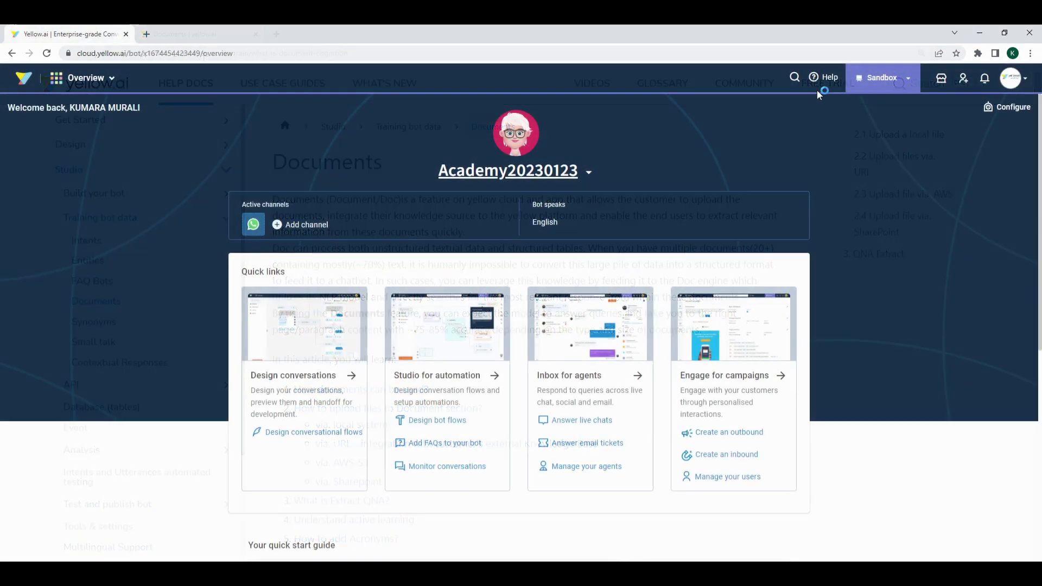
# Take the guided tour from the help options, choosing Guided walkthrough, starting the demo and advancing past the preview introduction.
pyautogui.click(818, 90)
pyautogui.click(835, 110)
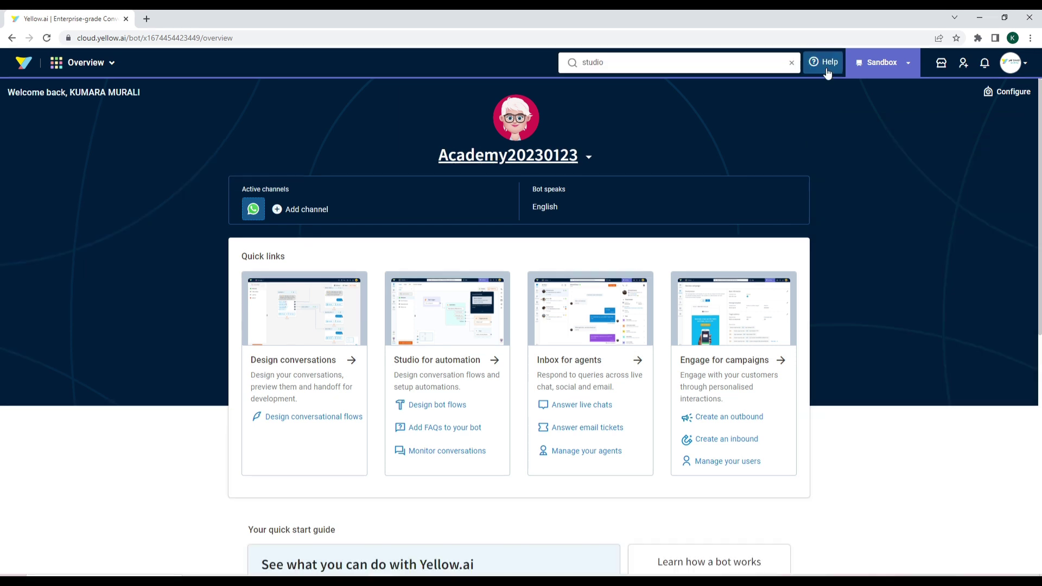
pyautogui.click(823, 77)
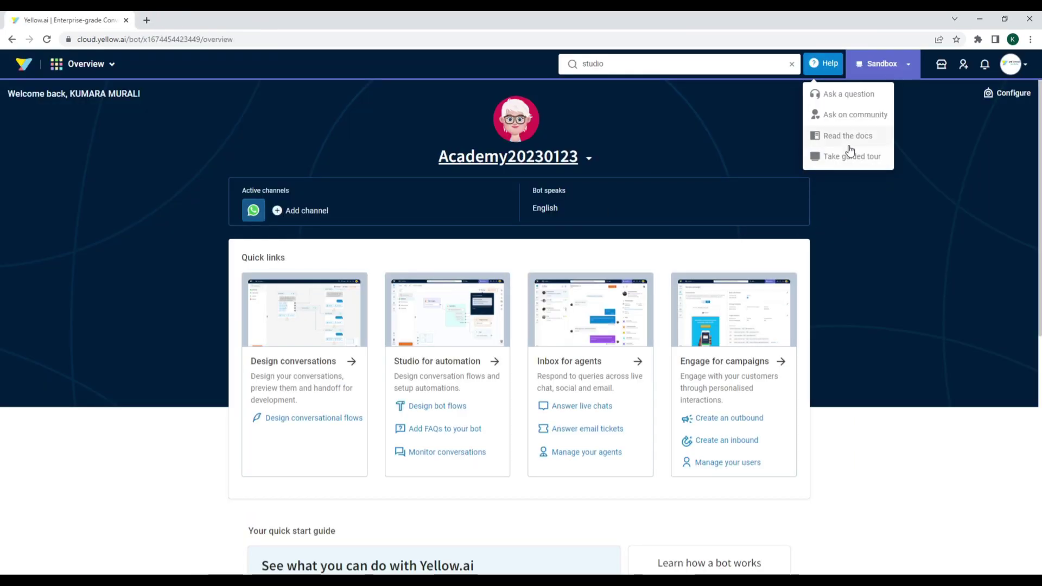
pyautogui.click(850, 159)
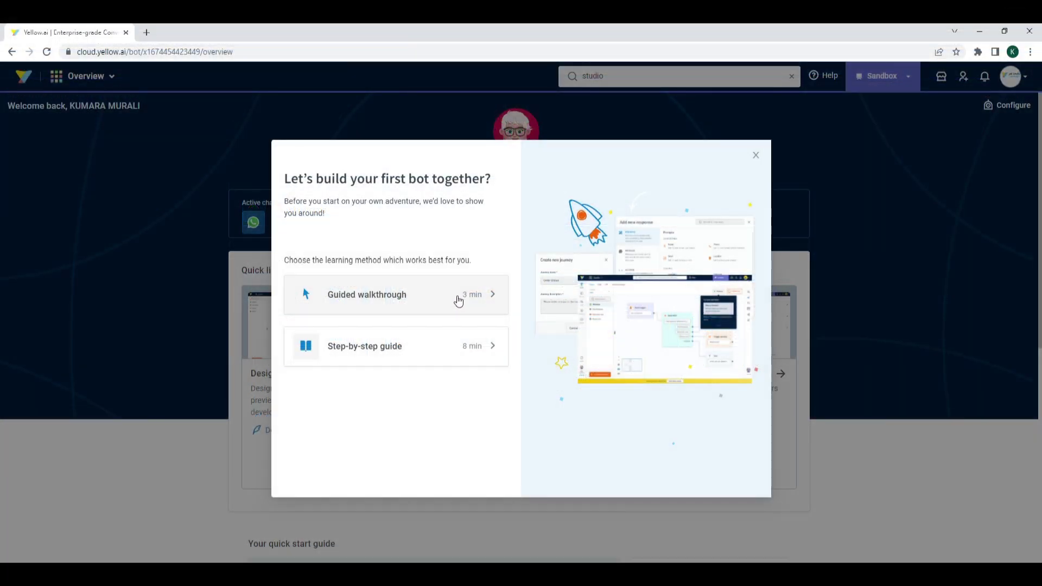
pyautogui.click(458, 298)
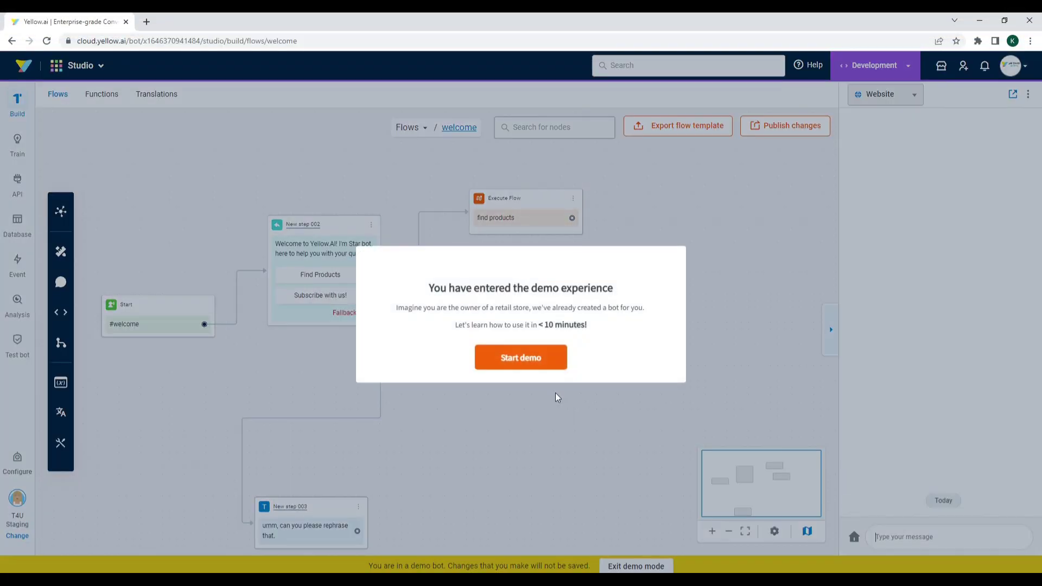
pyautogui.click(521, 407)
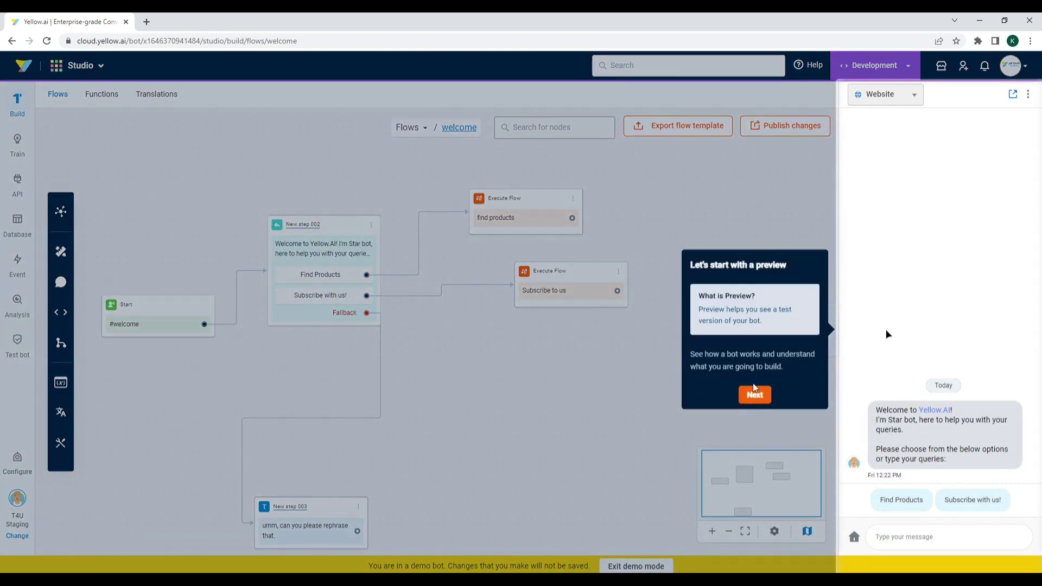
pyautogui.click(754, 395)
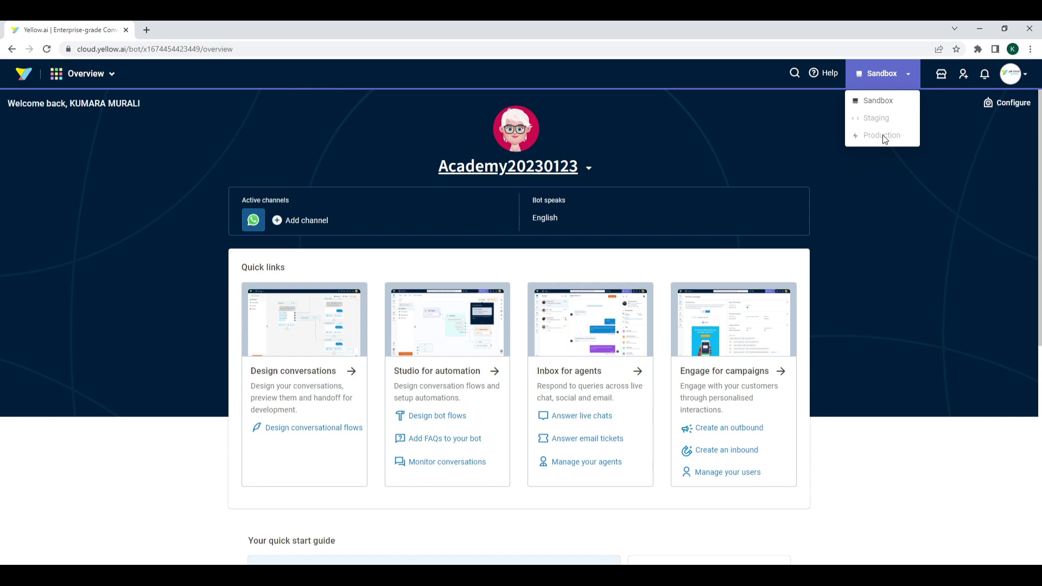
# Browse the marketplace's ready-to-use templates, including the Employee Experience: Industry Use Cases kick-starter.
pyautogui.click(941, 73)
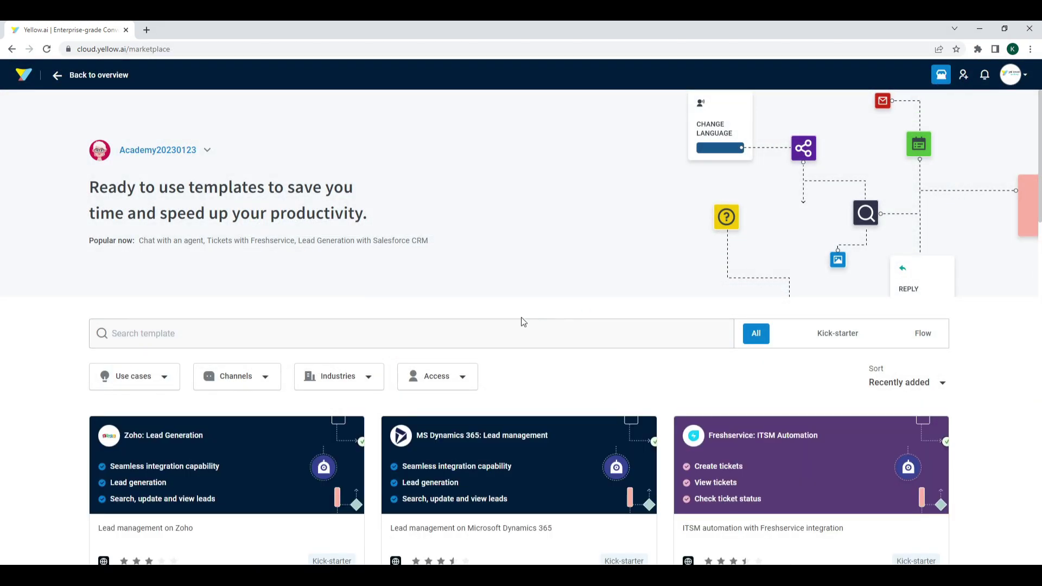
pyautogui.scroll(-4, 519, 322)
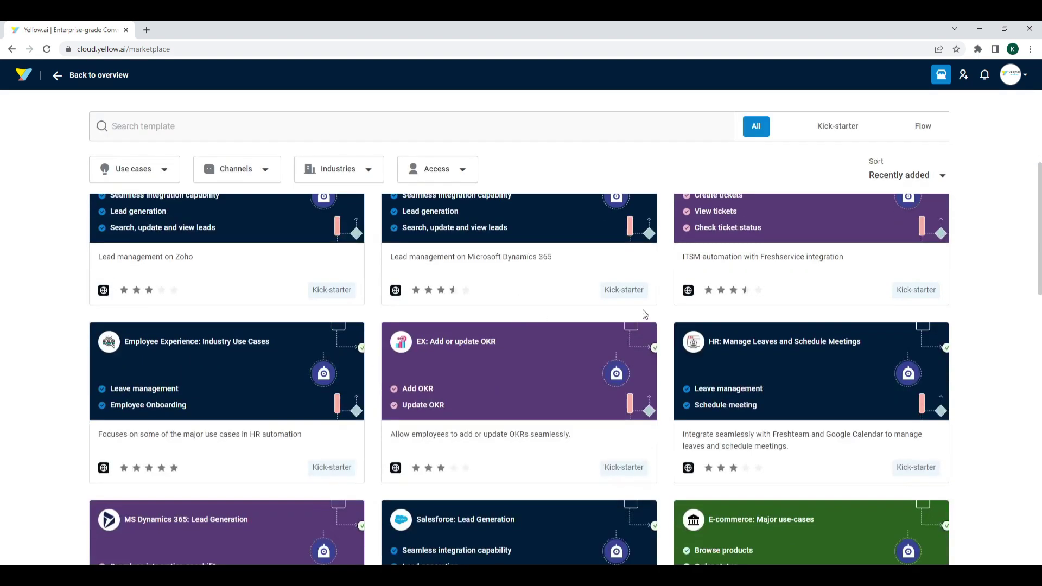
pyautogui.moveTo(625, 285)
pyautogui.scroll(-2, 562, 354)
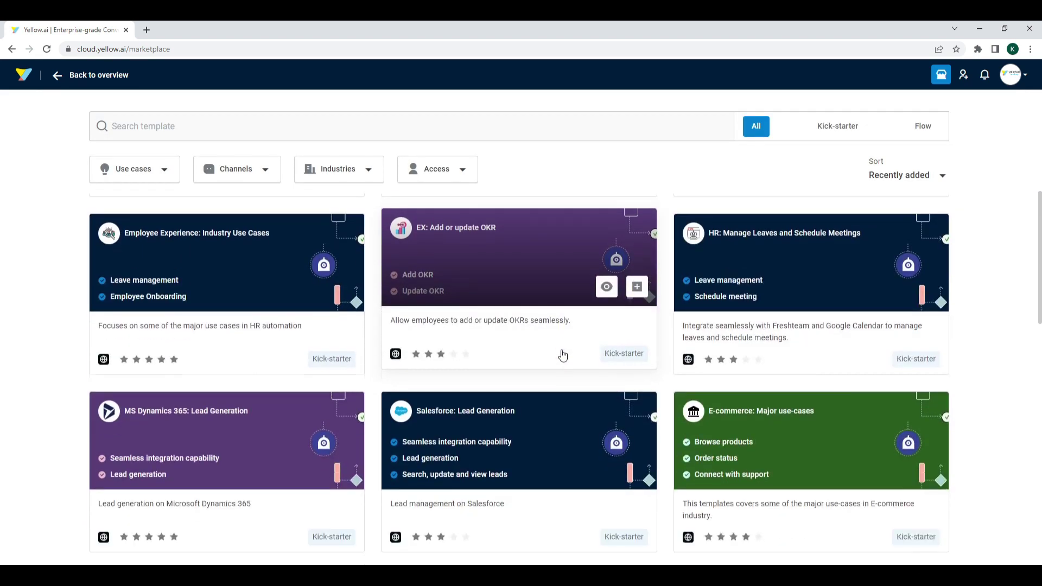
pyautogui.moveTo(261, 306)
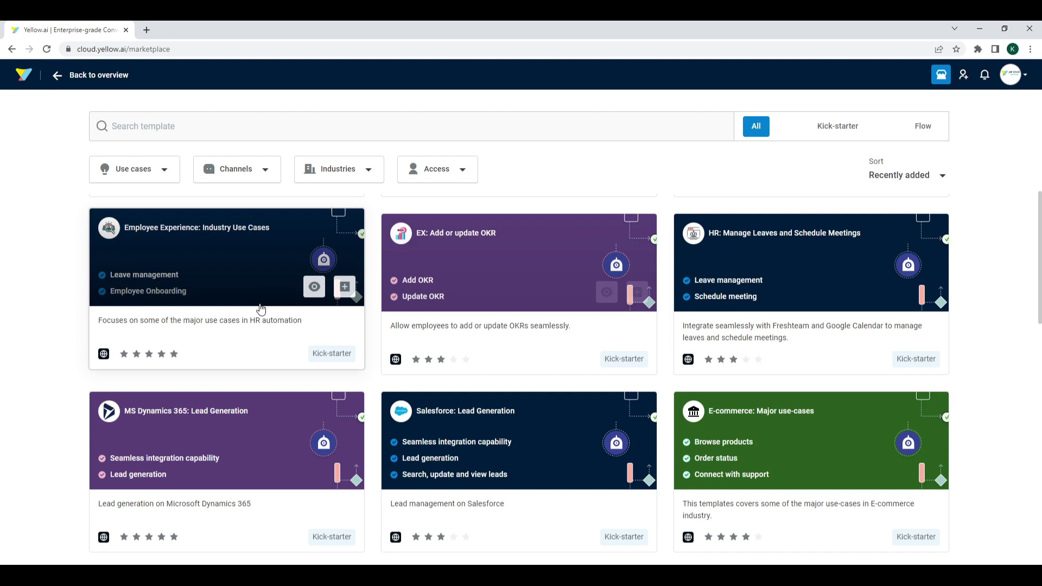
pyautogui.click(319, 357)
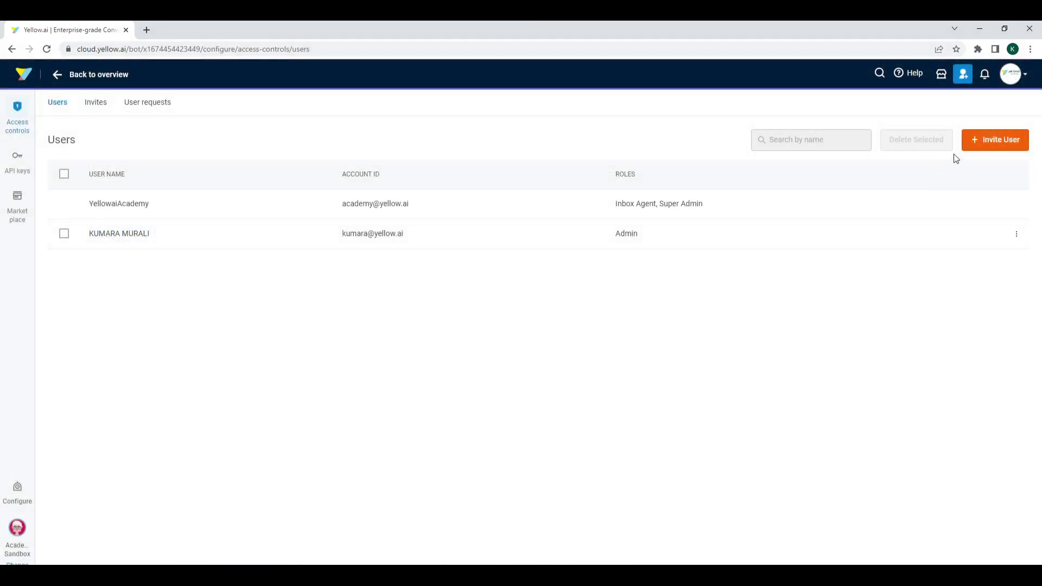
# Fill in a user invitation with the invitee's e-mail and Engagement (Admin) access control.
pyautogui.click(973, 143)
pyautogui.click(492, 191)
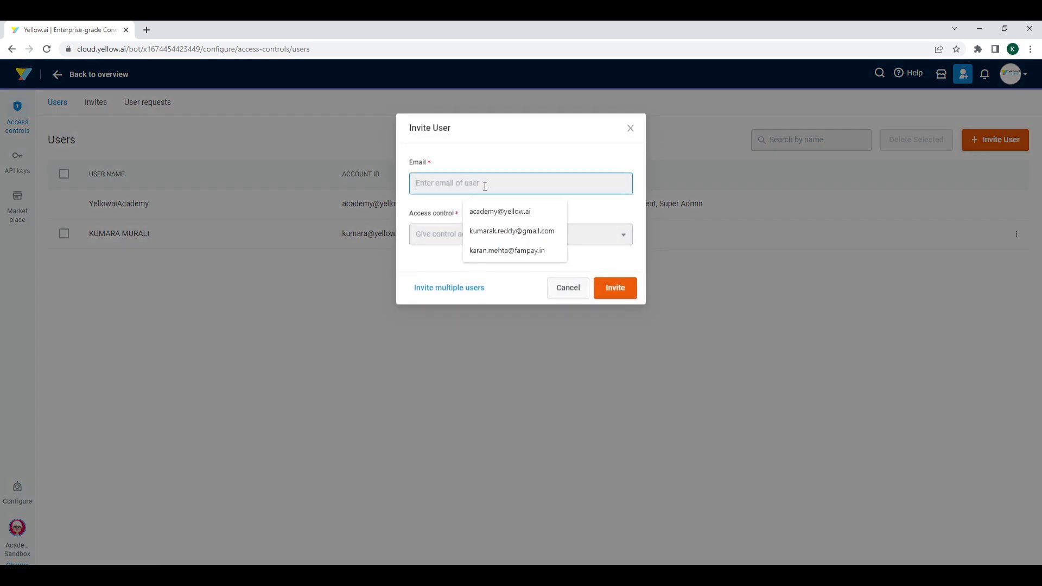
pyautogui.click(488, 224)
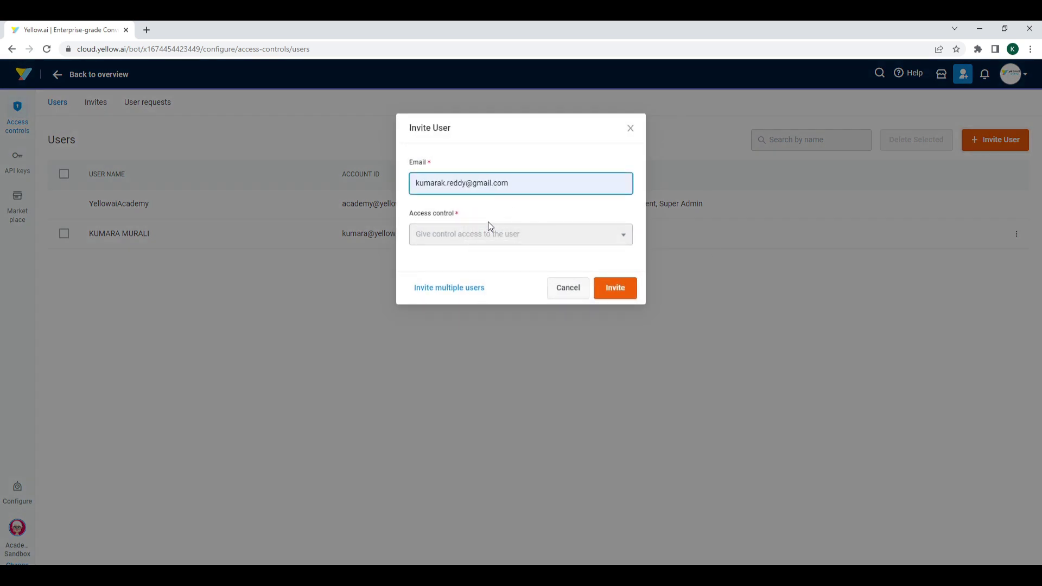
pyautogui.click(488, 225)
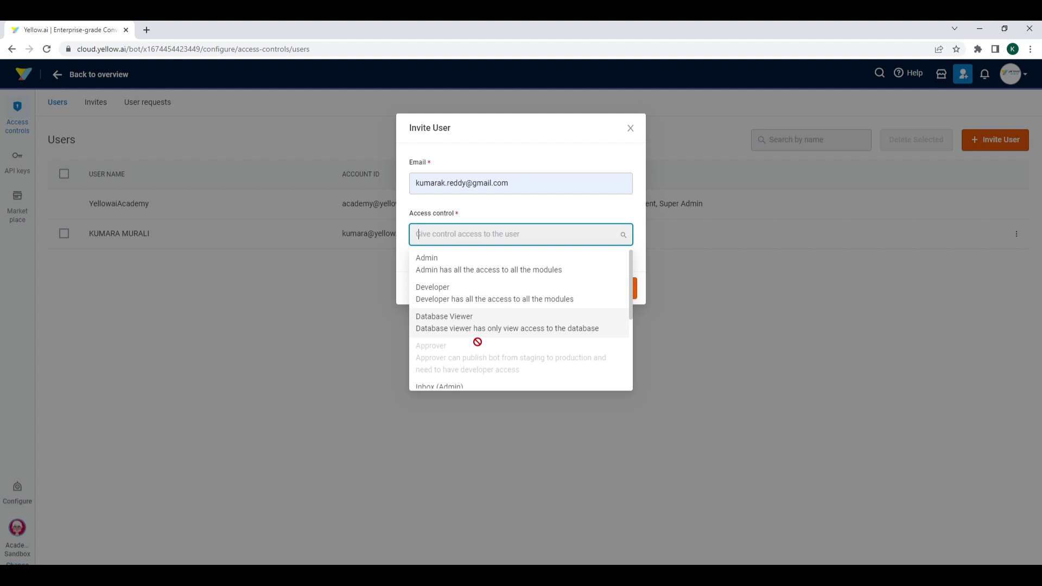
pyautogui.scroll(-3, 477, 343)
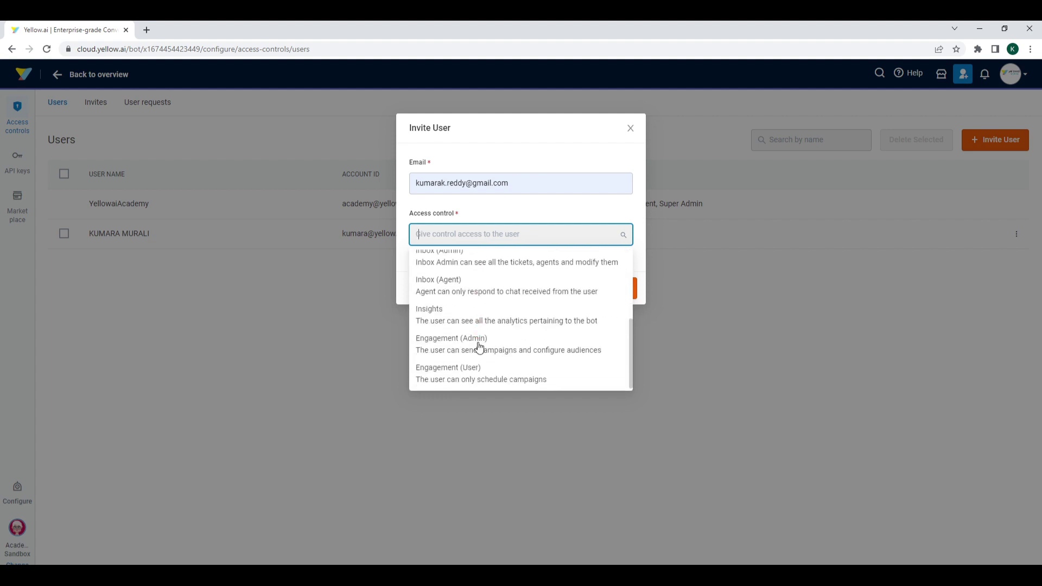
pyautogui.click(478, 344)
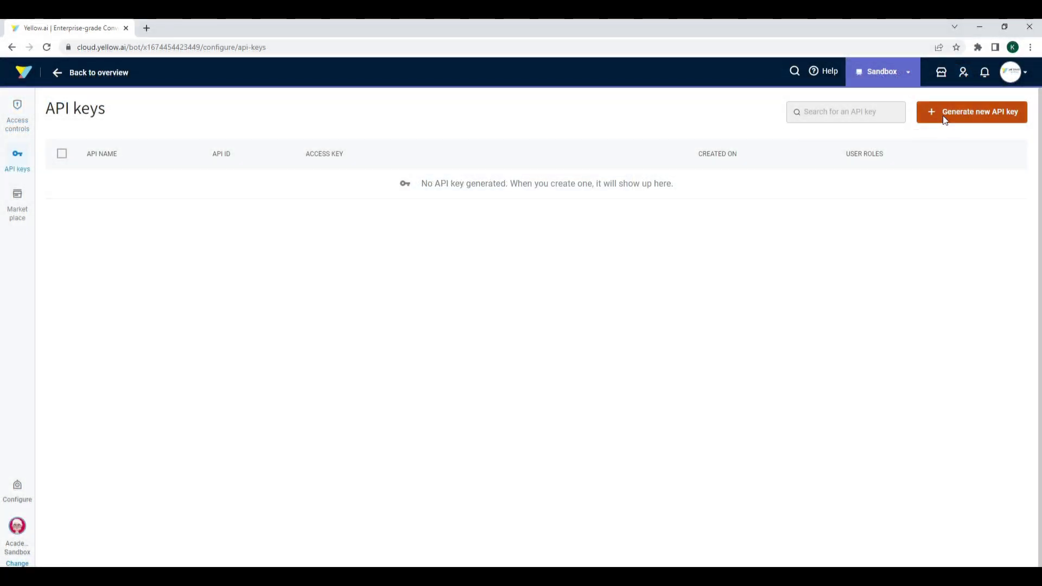
# Generate a new API key named "API Key1" with the Developer user role and save it.
pyautogui.click(942, 115)
pyautogui.click(941, 128)
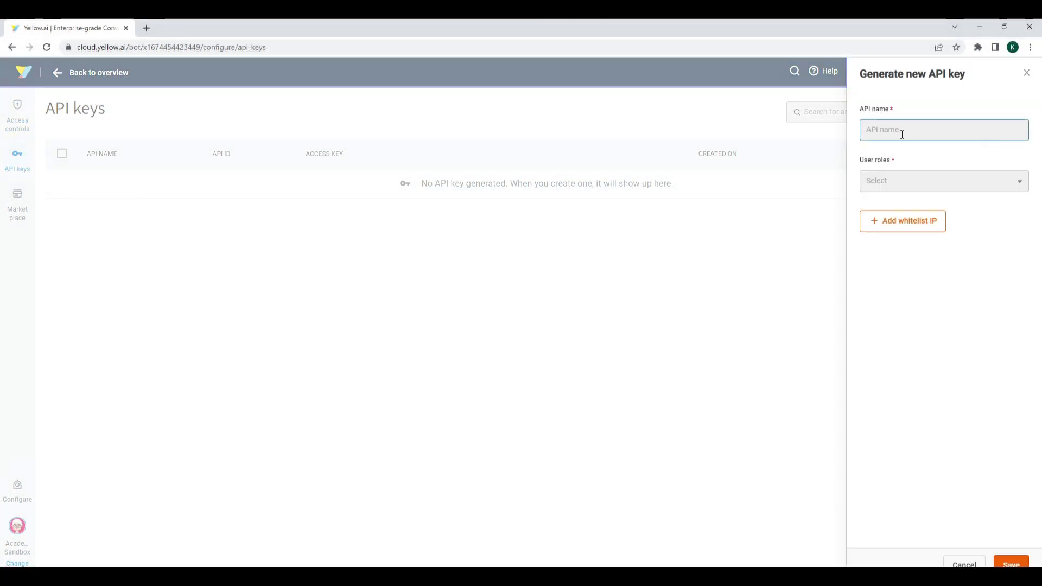
pyautogui.write('API Key1')
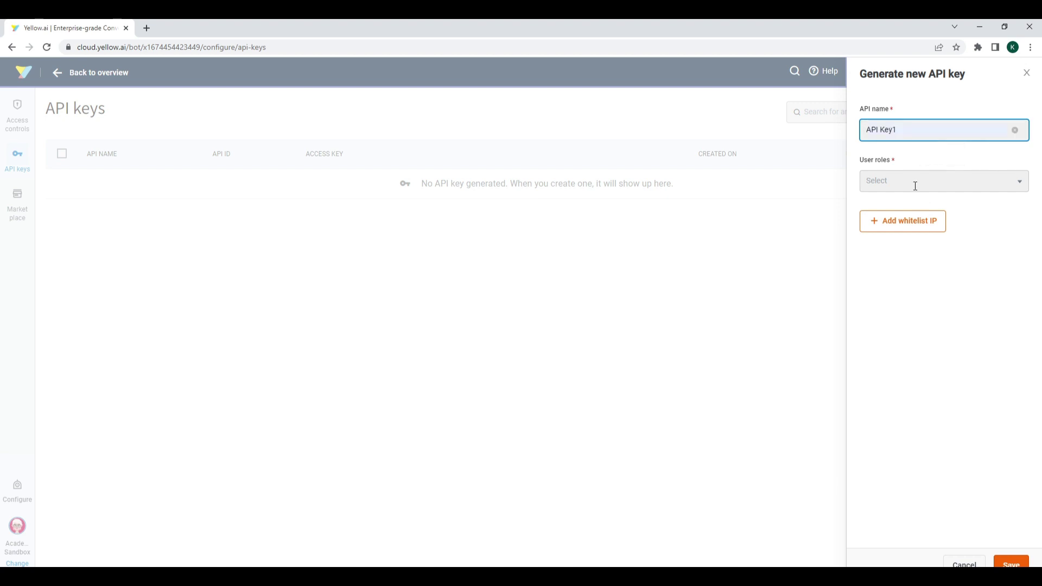
pyautogui.click(912, 181)
pyautogui.click(905, 205)
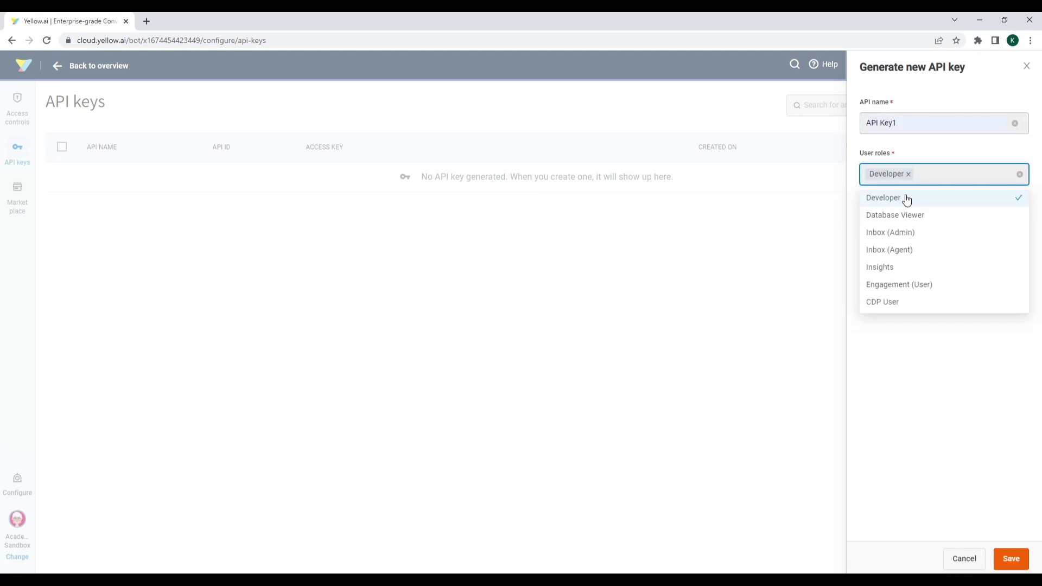
pyautogui.click(845, 213)
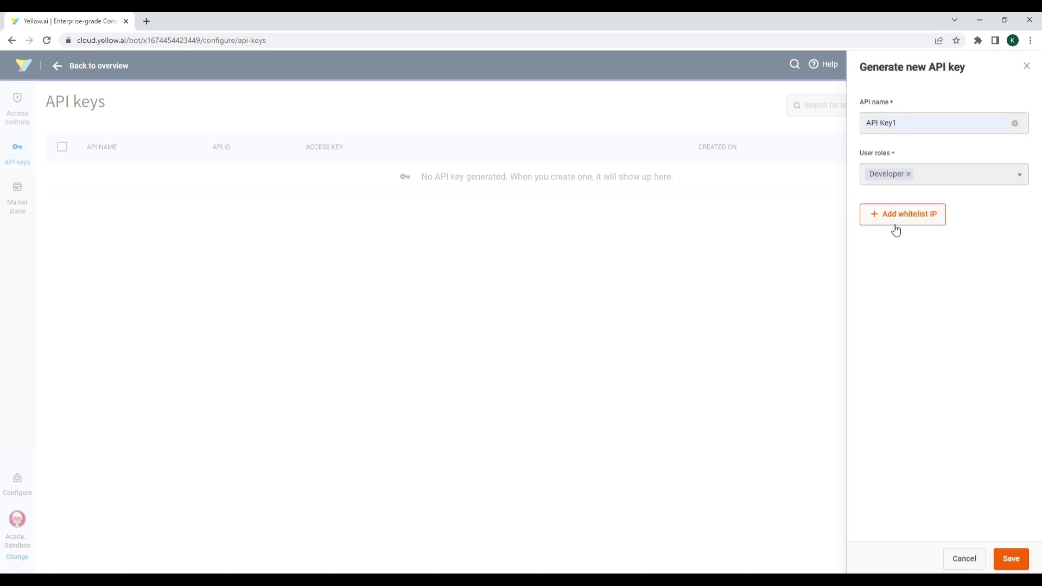
pyautogui.click(1008, 558)
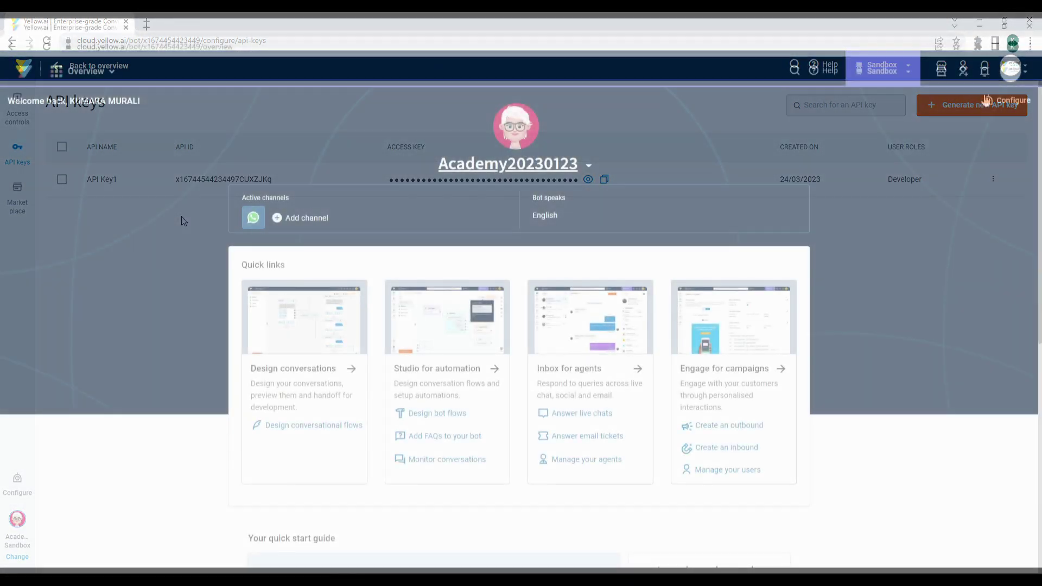
# Open the bot's configuration and review its settings, including the available timezone options.
pyautogui.click(983, 72)
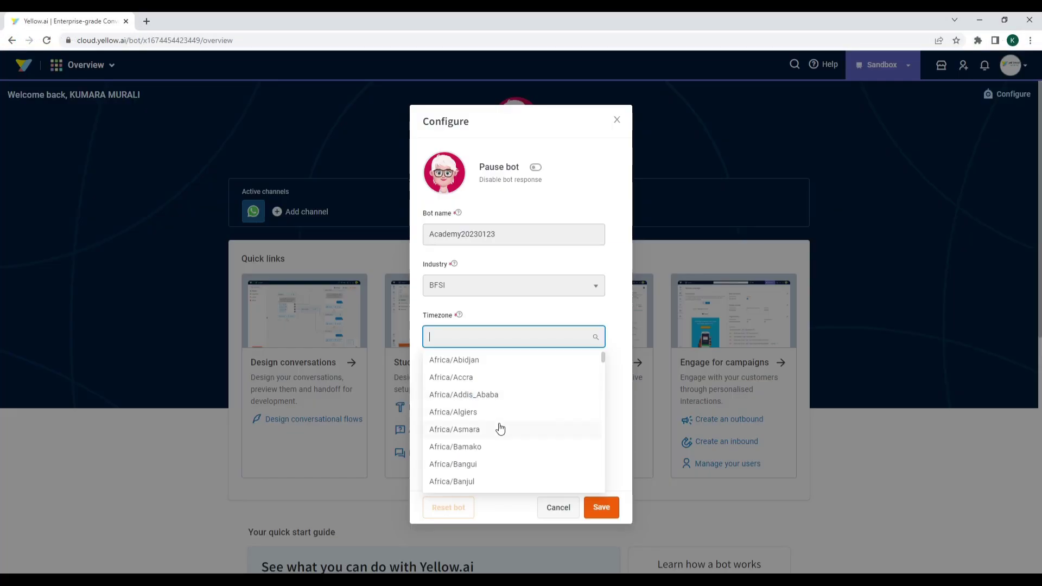
pyautogui.click(481, 483)
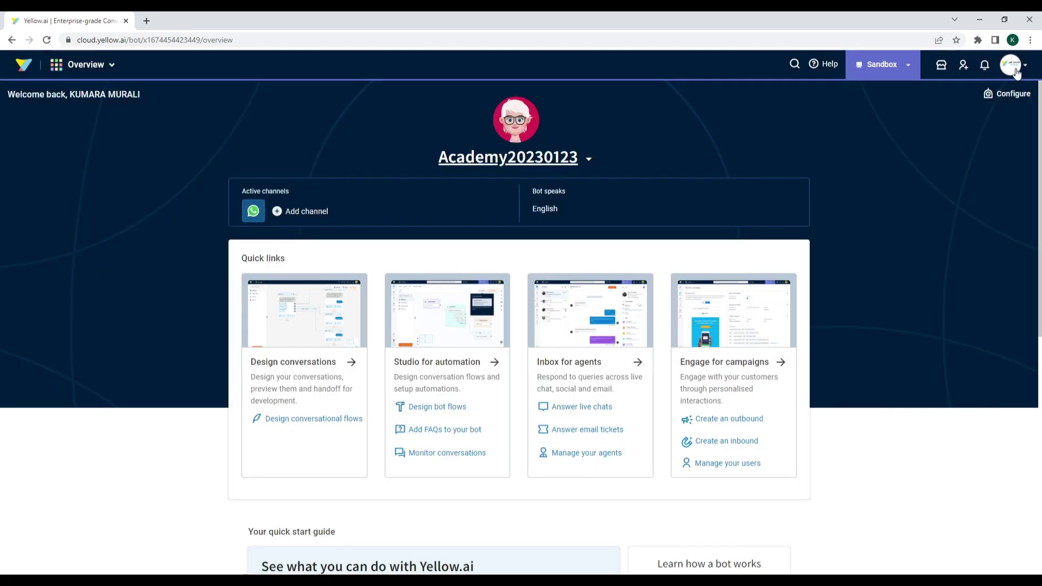
# View the account's profile page, followed by its subscriptions, bot invites and bot publish approvals.
pyautogui.click(1010, 64)
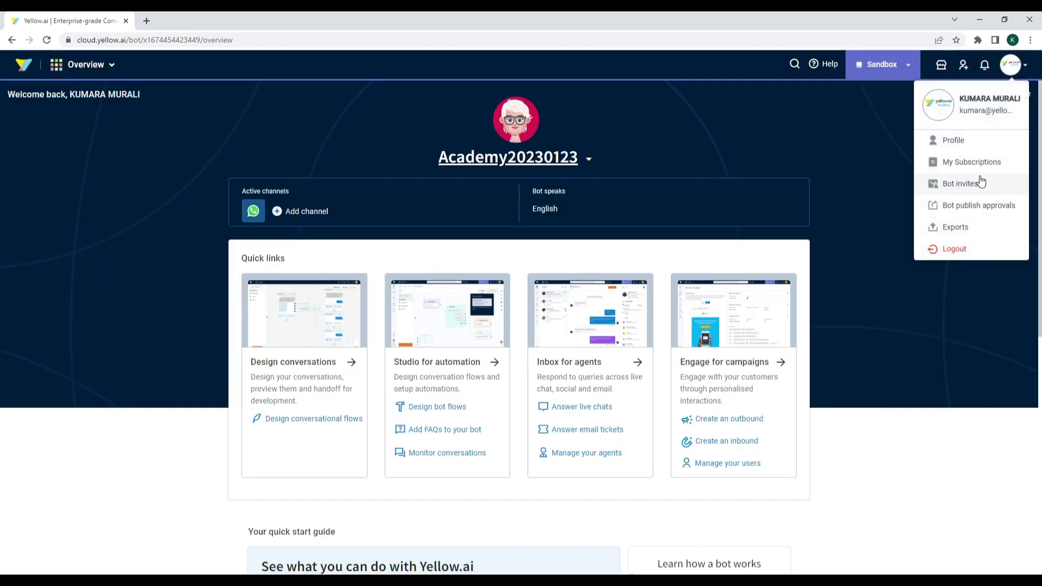
pyautogui.click(993, 145)
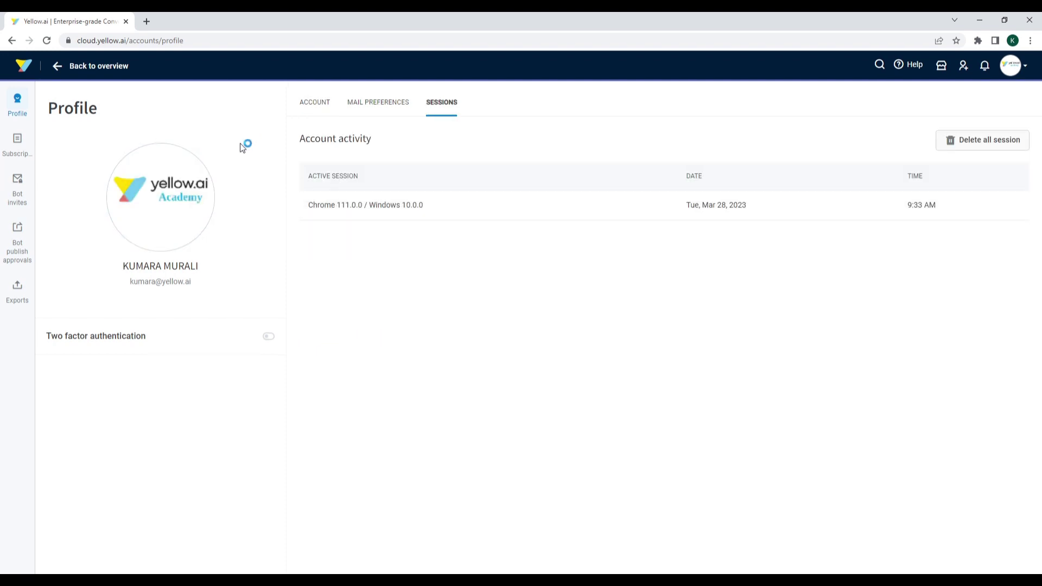
pyautogui.click(17, 148)
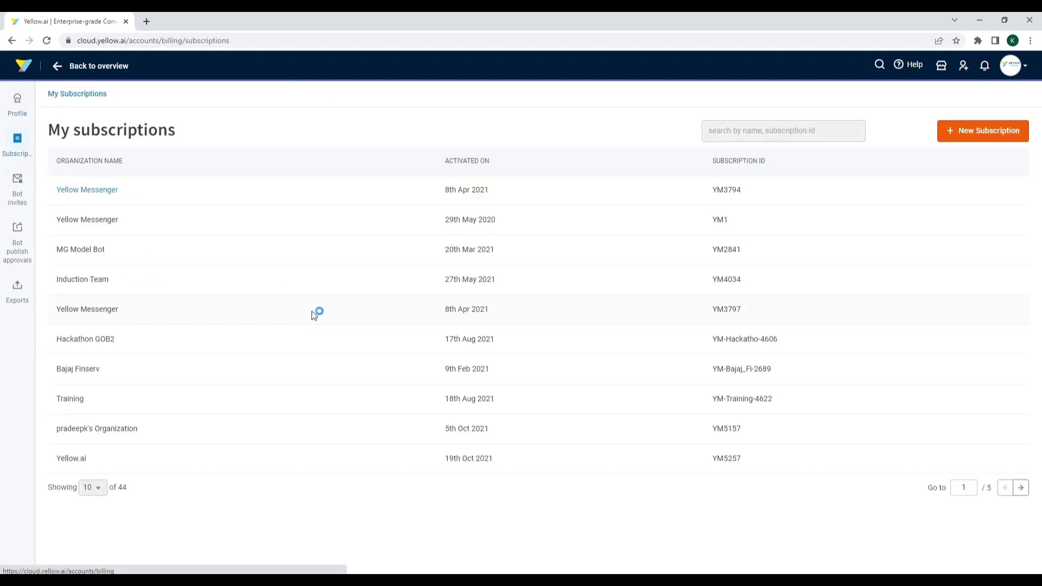
pyautogui.click(17, 187)
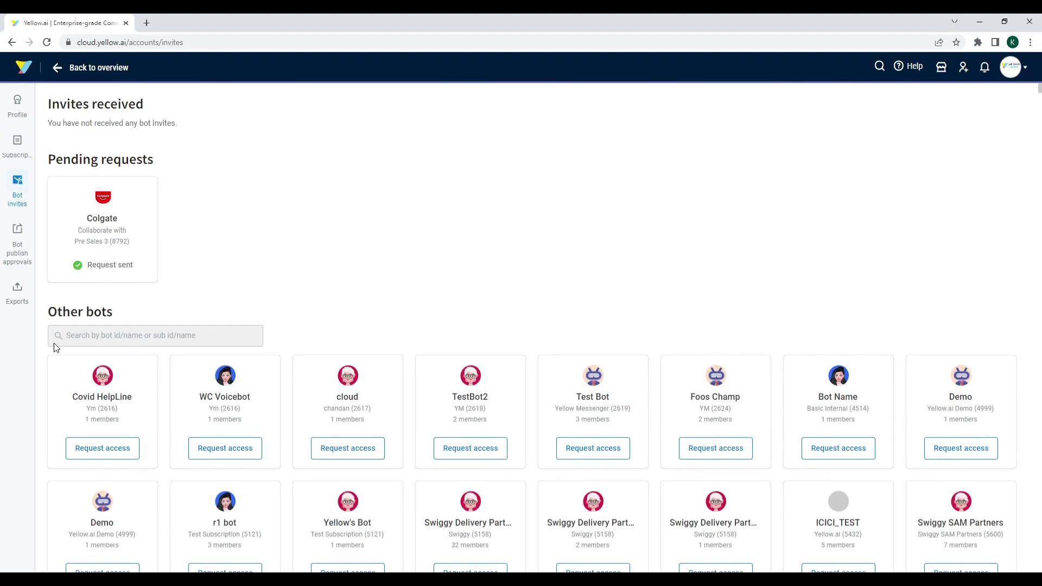
pyautogui.click(18, 244)
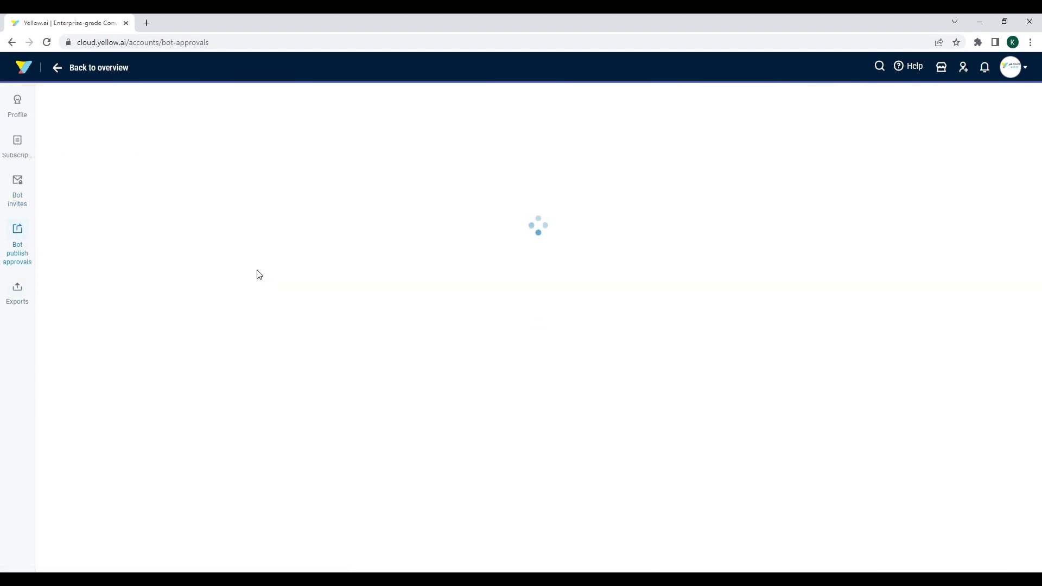